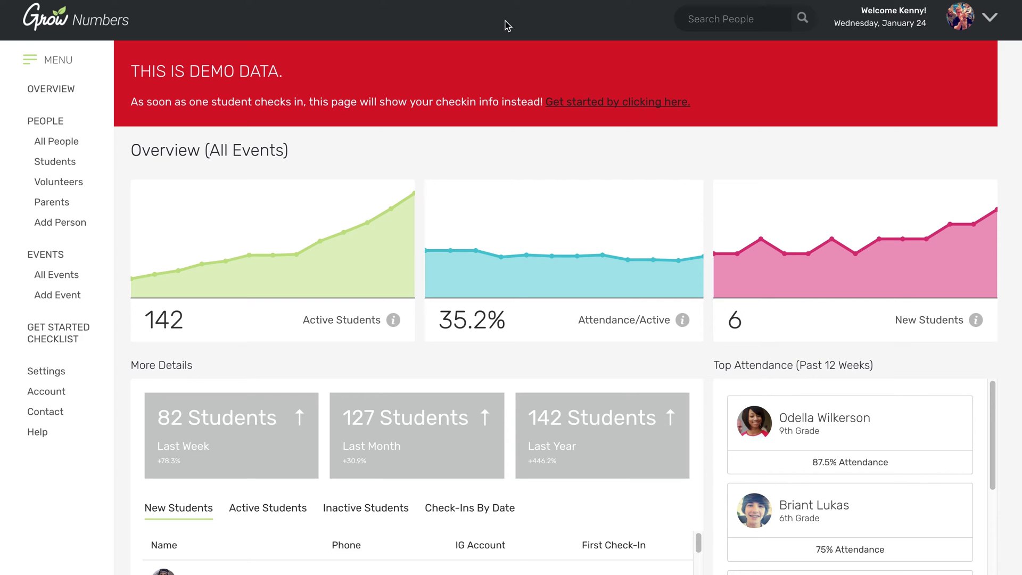
{"action": "left_click", "coordinate": [47, 256]}
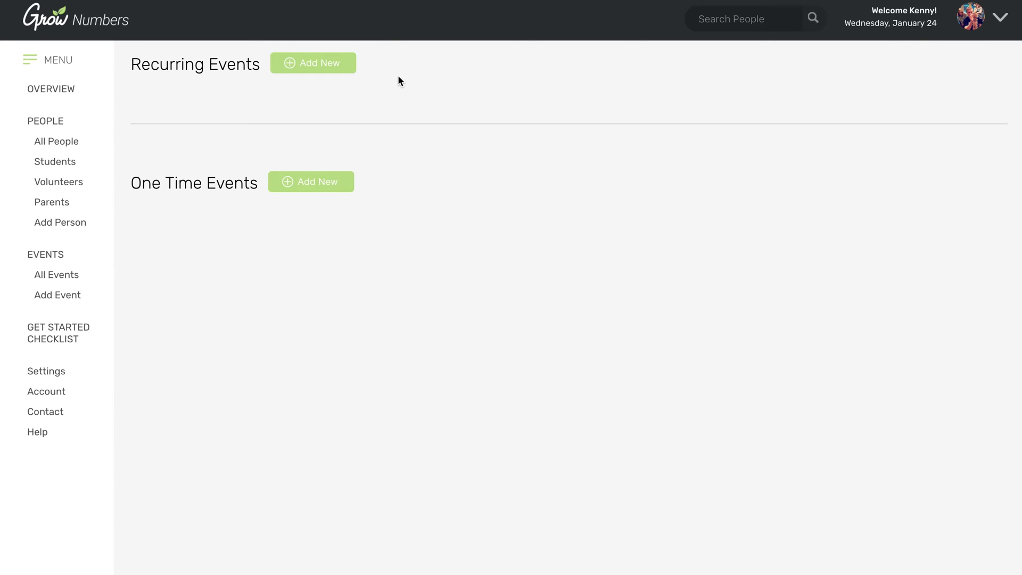
- Create a new recurring event named 'Pulse'
{"action": "left_click", "coordinate": [327, 69]}
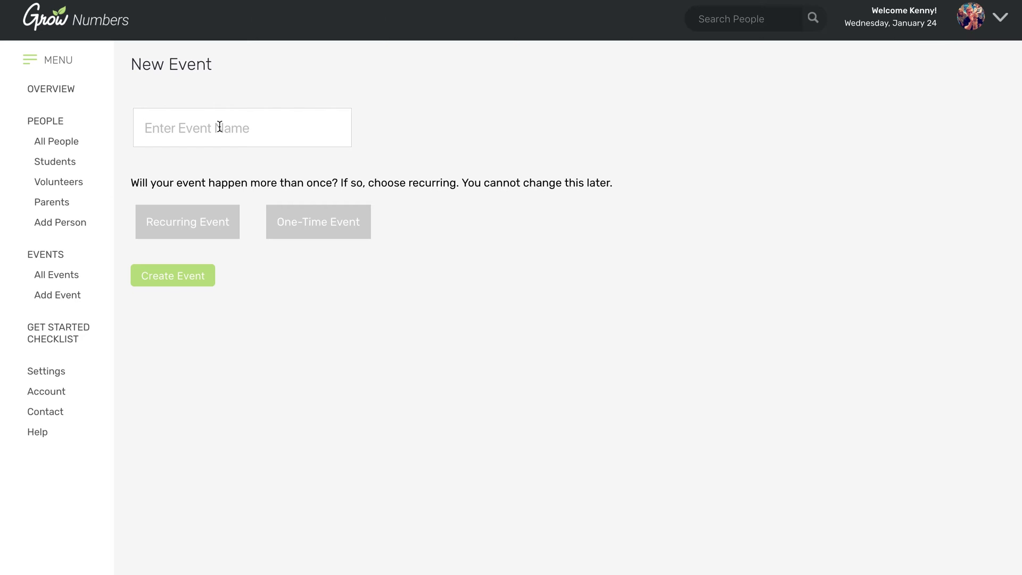
{"action": "type", "text": "Pulse"}
{"action": "left_click", "coordinate": [193, 221]}
{"action": "left_click", "coordinate": [187, 277]}
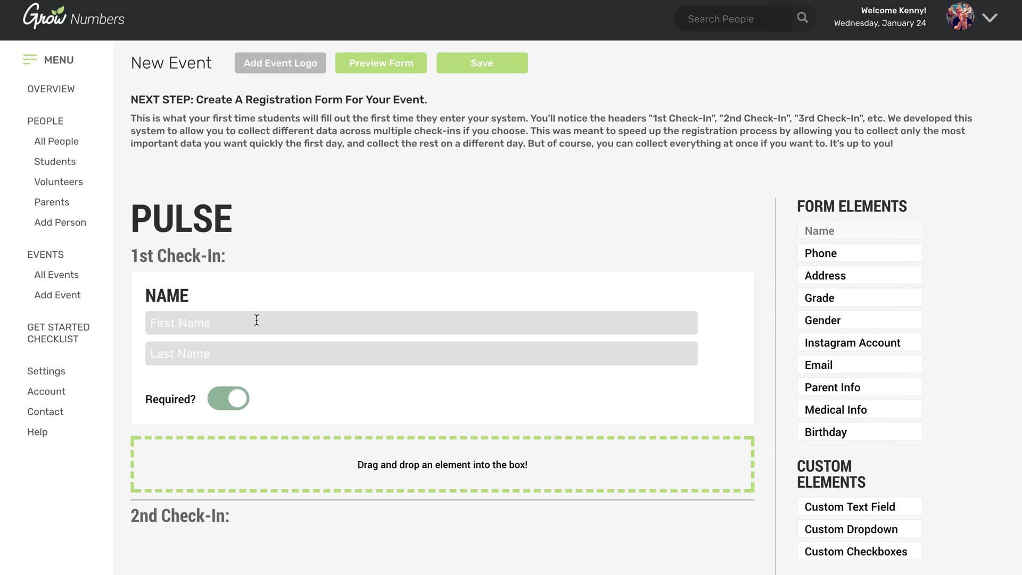
- Add Grade to the 1st Check-In, and Instagram Account and Email to the 2nd Check-In
{"action": "left_click_drag", "start_coordinate": [820, 296], "coordinate": [432, 447]}
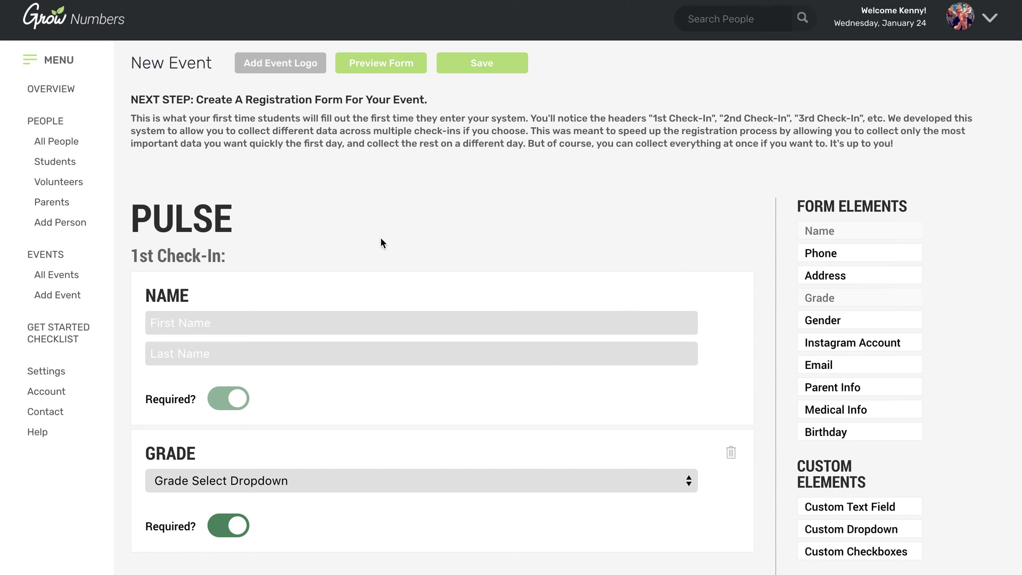
{"action": "scroll", "coordinate": [380, 203], "scroll_direction": "down", "scroll_amount": 8}
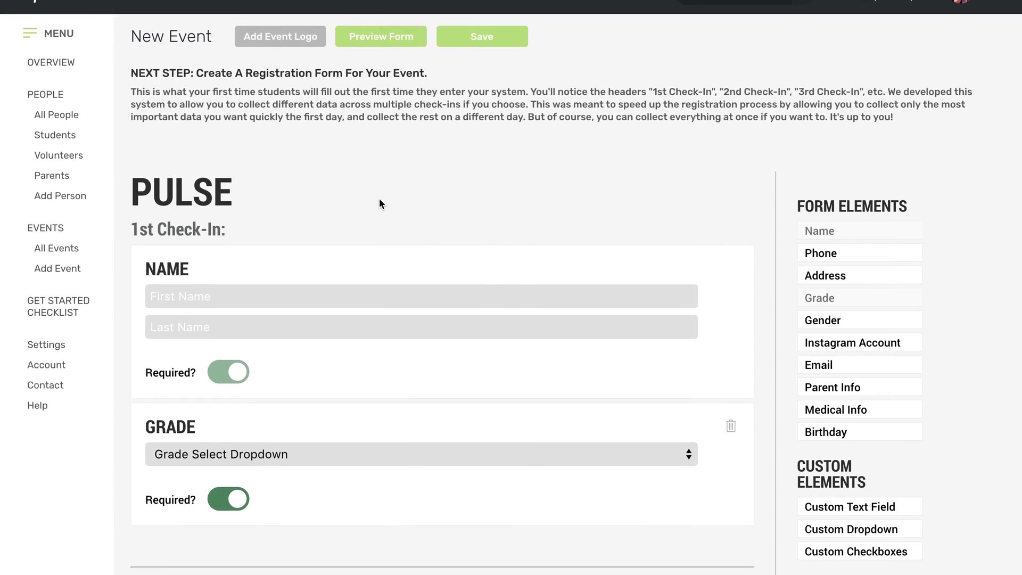
{"action": "scroll", "coordinate": [380, 202], "scroll_direction": "up", "scroll_amount": 8}
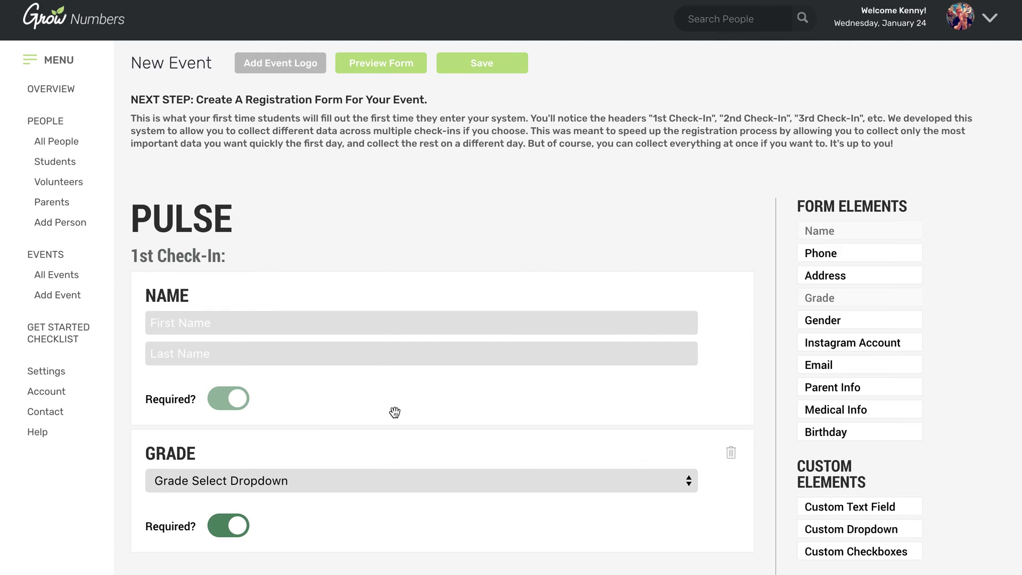
{"action": "scroll", "coordinate": [394, 413], "scroll_direction": "down", "scroll_amount": 5}
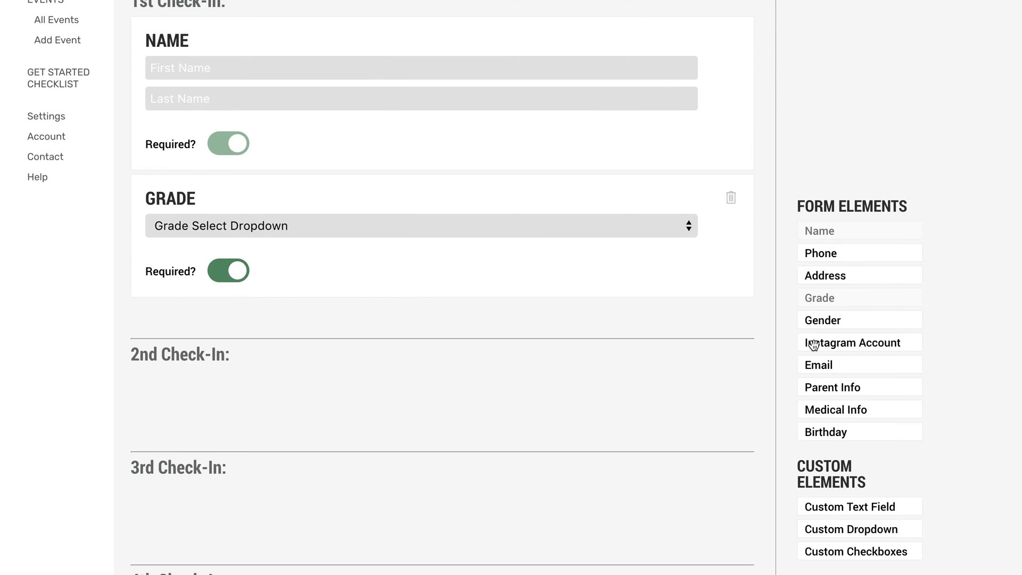
{"action": "left_click_drag", "start_coordinate": [813, 345], "coordinate": [402, 355]}
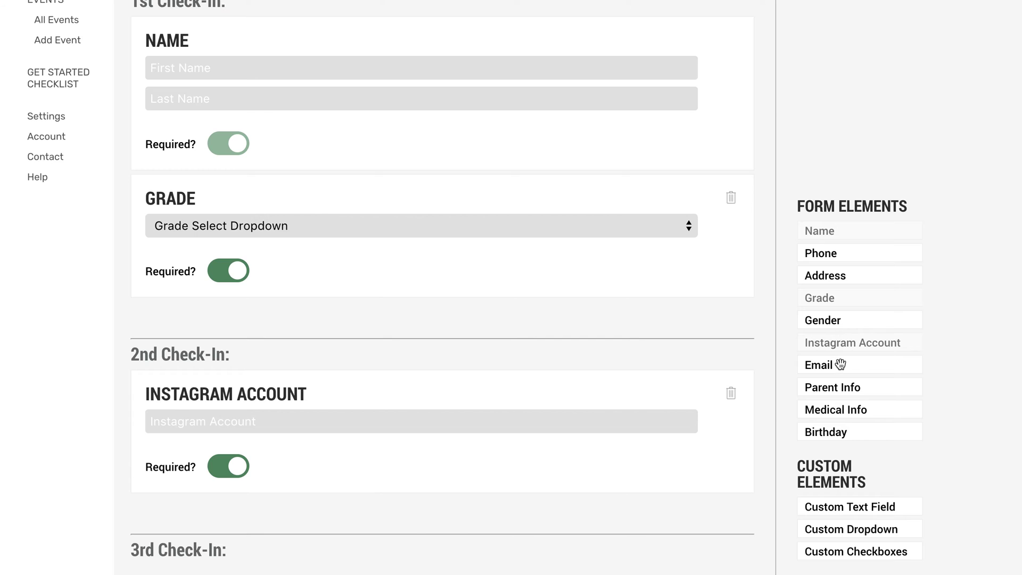
{"action": "left_click_drag", "start_coordinate": [840, 365], "coordinate": [426, 511]}
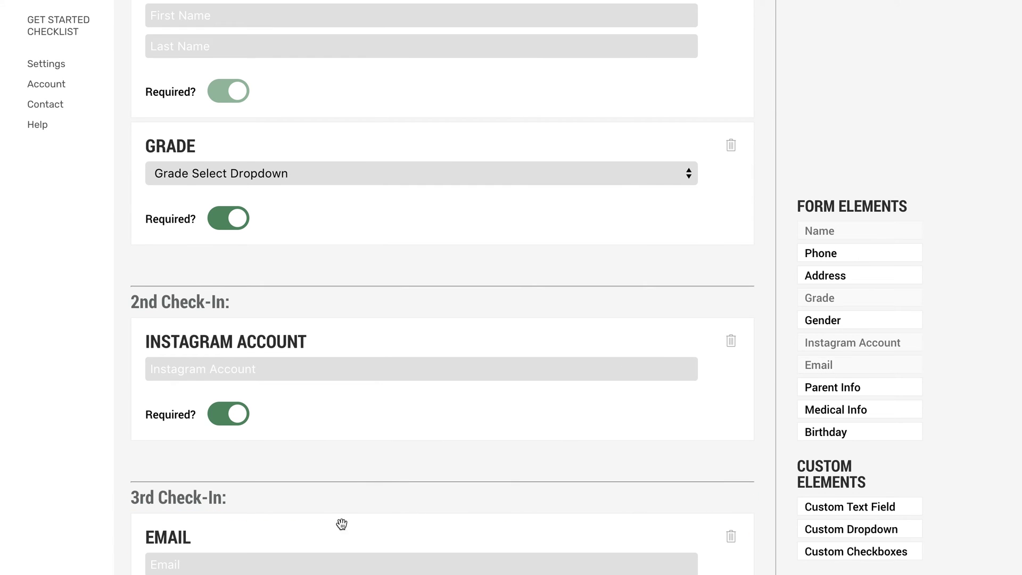
{"action": "left_click_drag", "start_coordinate": [342, 524], "coordinate": [340, 461]}
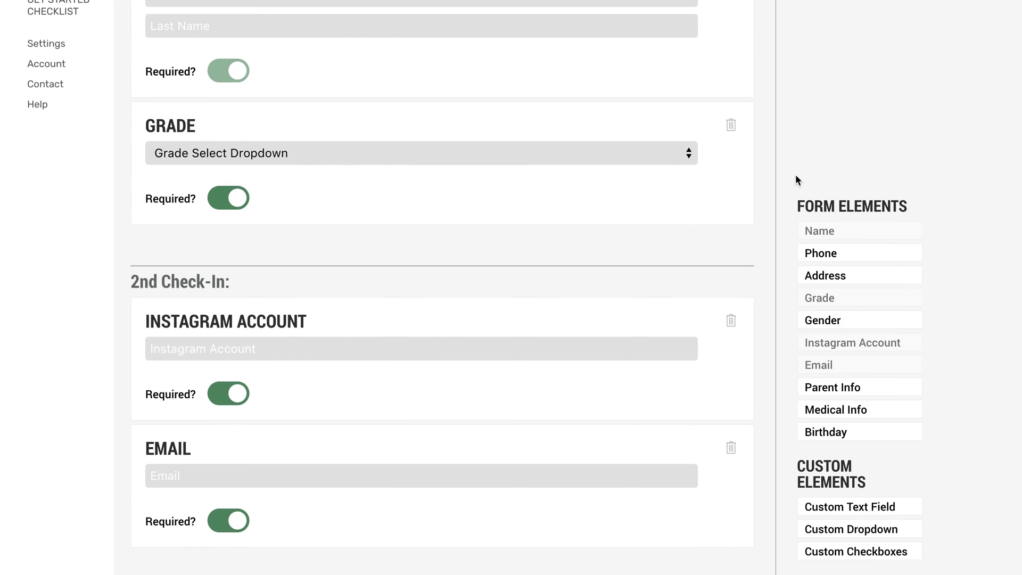
- Add Address to the 3rd Check-In and Parent Info to the 4th Check-In
{"action": "scroll", "coordinate": [796, 174], "scroll_direction": "up", "scroll_amount": 6}
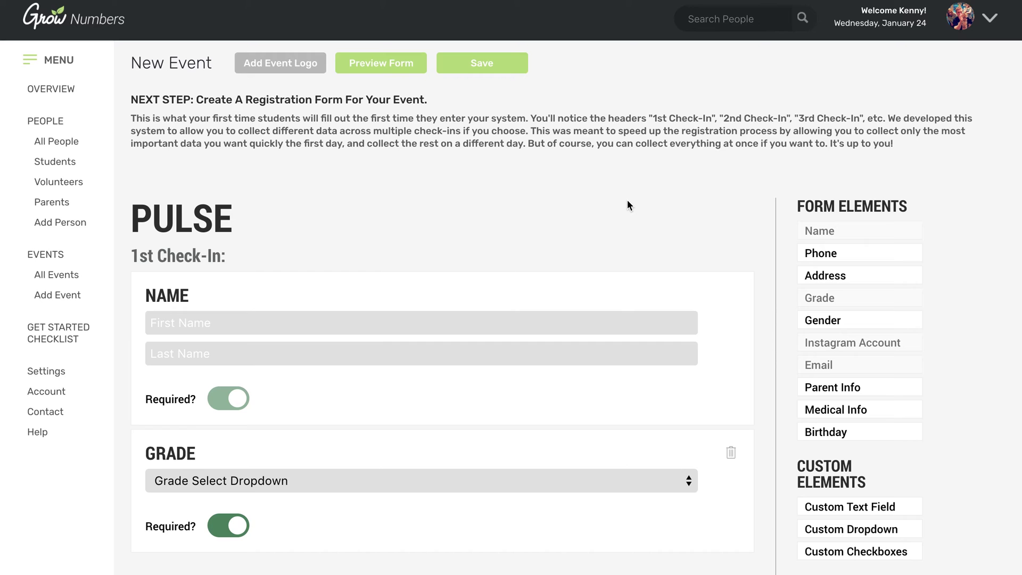
{"action": "scroll", "coordinate": [628, 206], "scroll_direction": "down", "scroll_amount": 7}
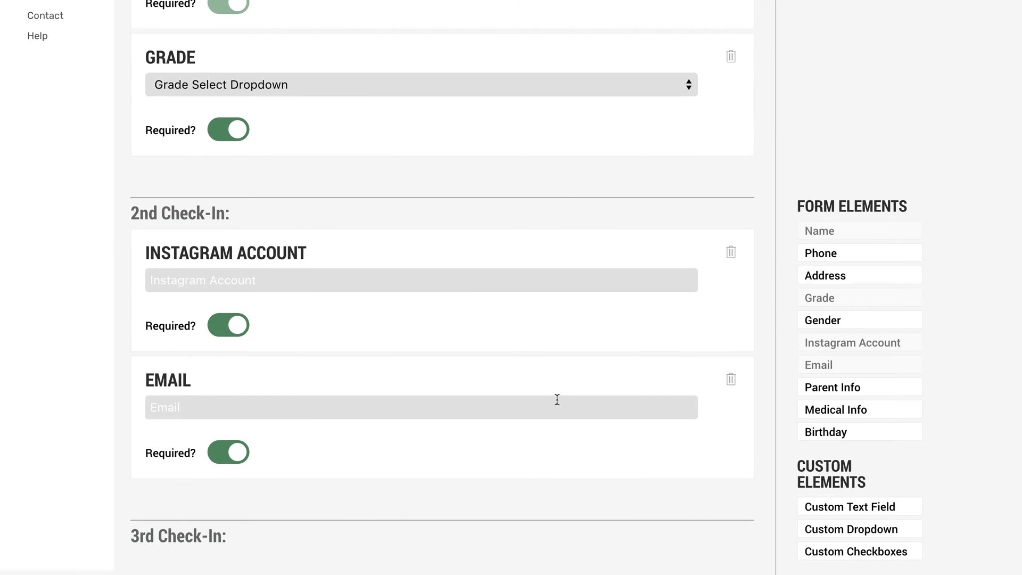
{"action": "scroll", "coordinate": [556, 399], "scroll_direction": "down", "scroll_amount": 4}
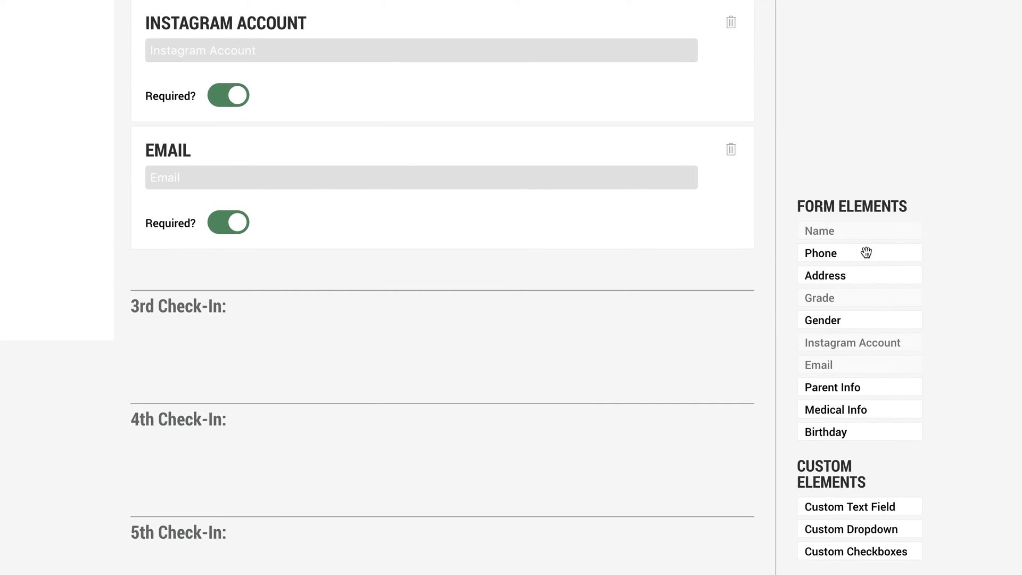
{"action": "left_click_drag", "start_coordinate": [848, 276], "coordinate": [552, 351]}
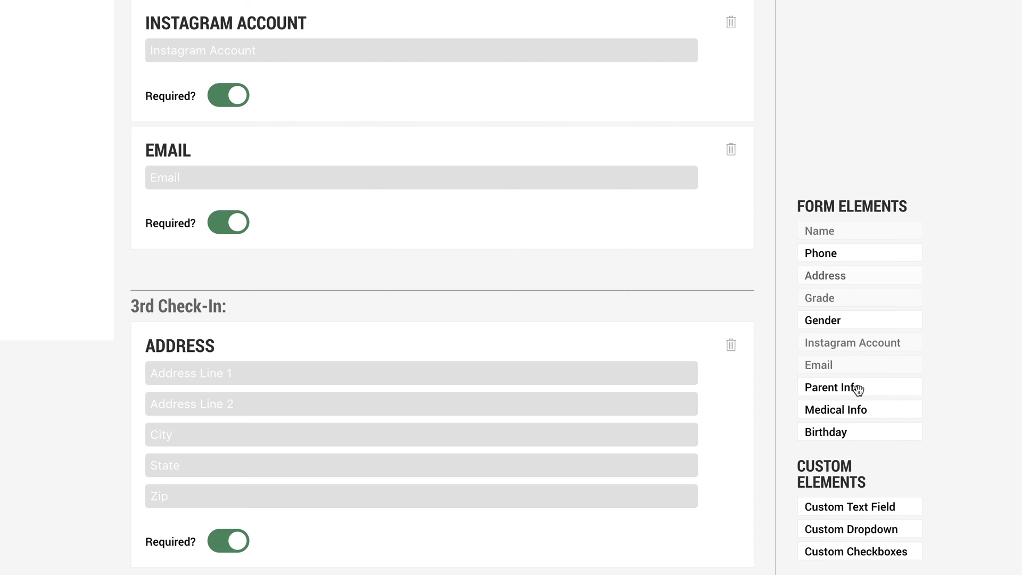
{"action": "left_click_drag", "start_coordinate": [845, 388], "coordinate": [436, 402]}
{"action": "scroll", "coordinate": [652, 304], "scroll_direction": "up", "scroll_amount": 20}
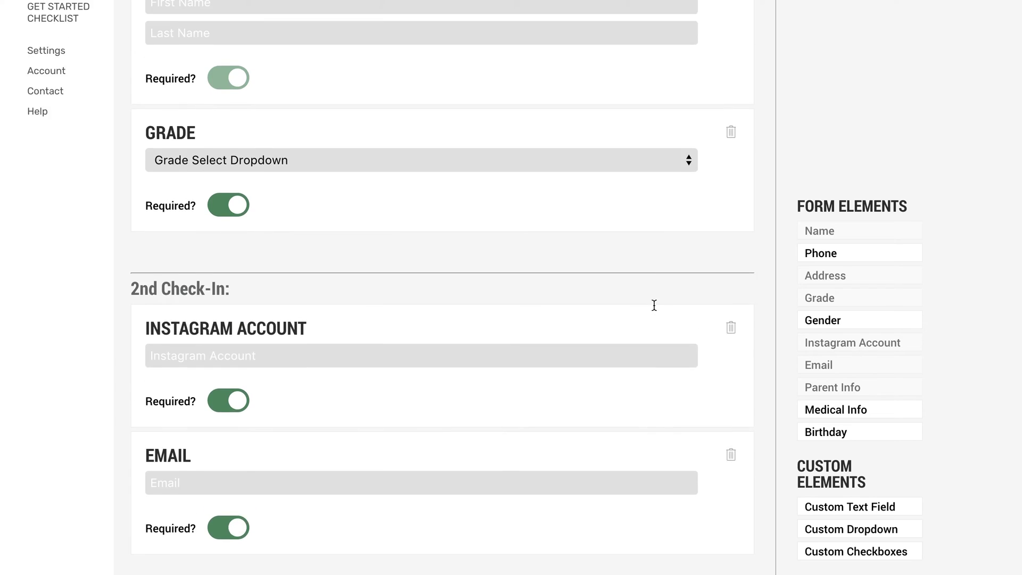
{"action": "scroll", "coordinate": [653, 305], "scroll_direction": "down", "scroll_amount": 1}
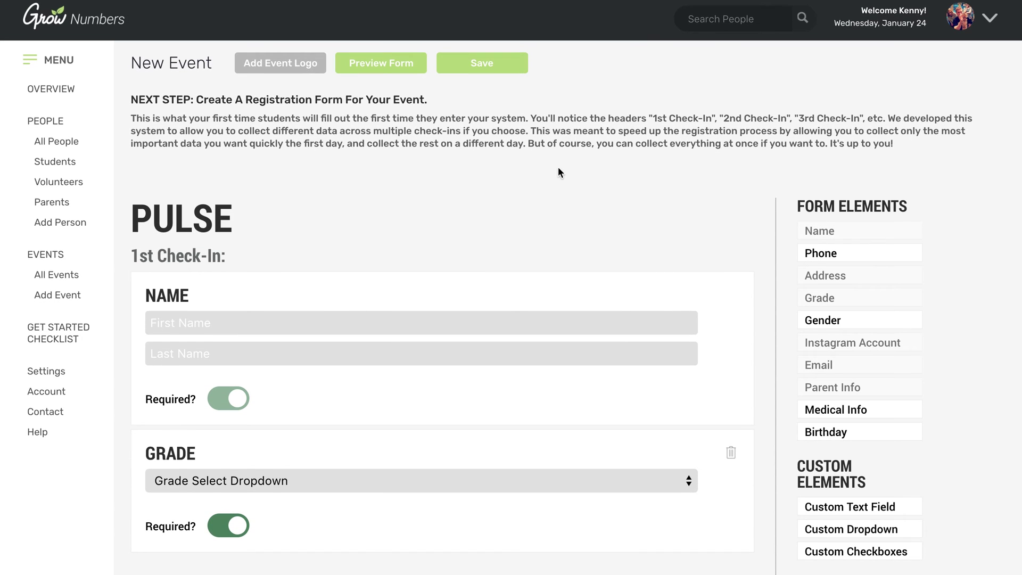
- Save the Pulse registration form and set pulse.jpg as the event logo
{"action": "left_click", "coordinate": [487, 63]}
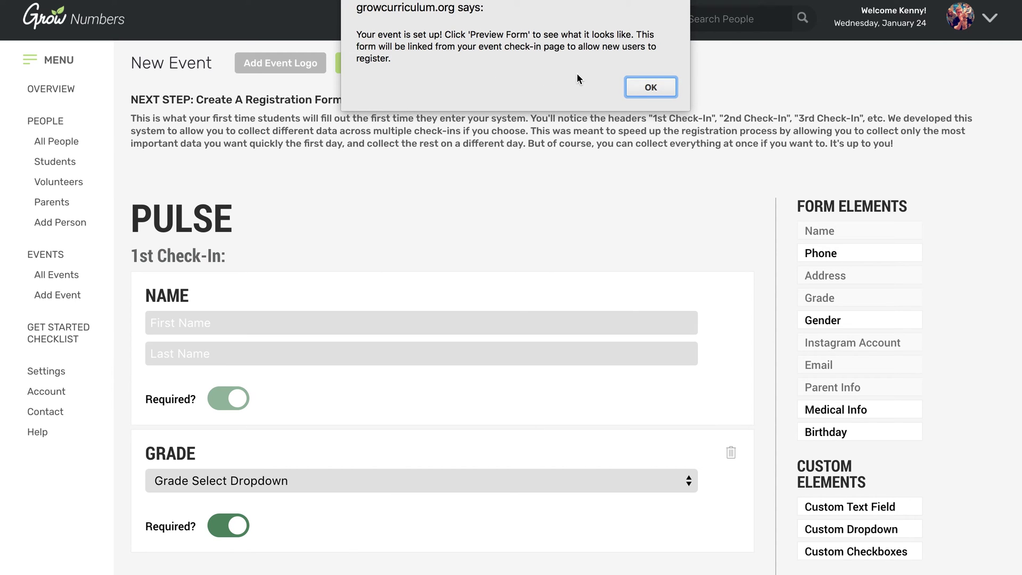
{"action": "left_click", "coordinate": [640, 85]}
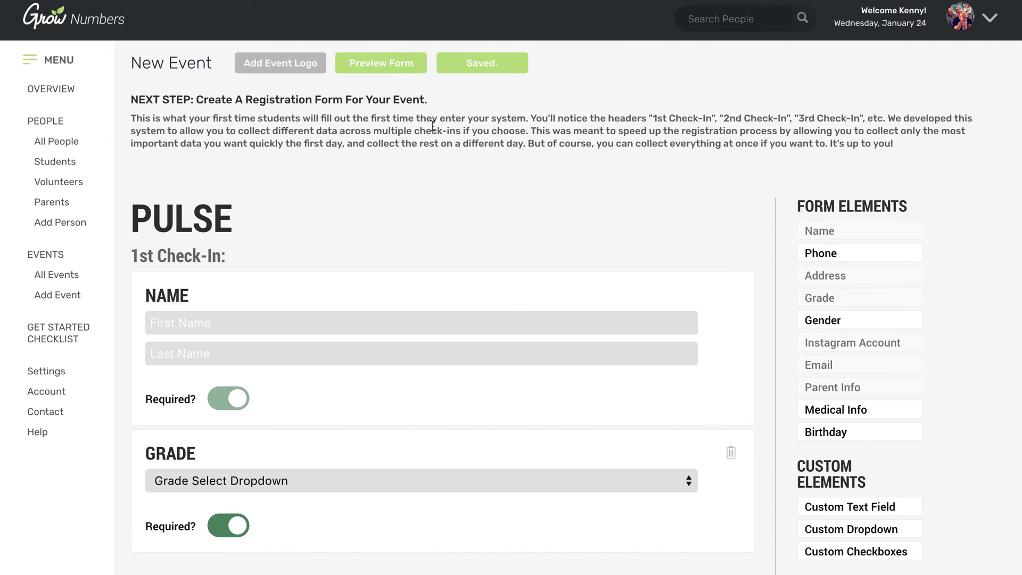
{"action": "left_click", "coordinate": [300, 69]}
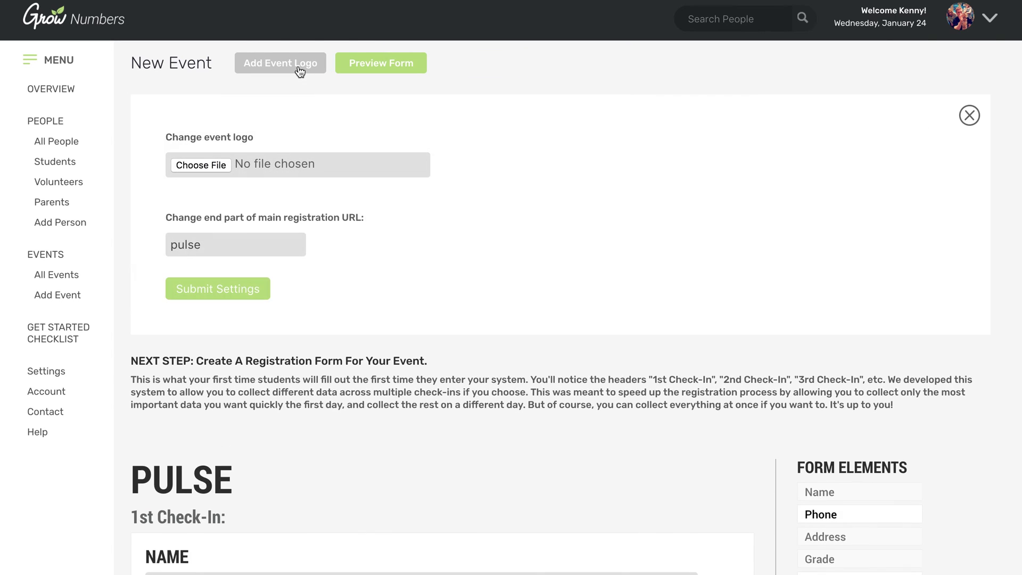
{"action": "left_click", "coordinate": [203, 165]}
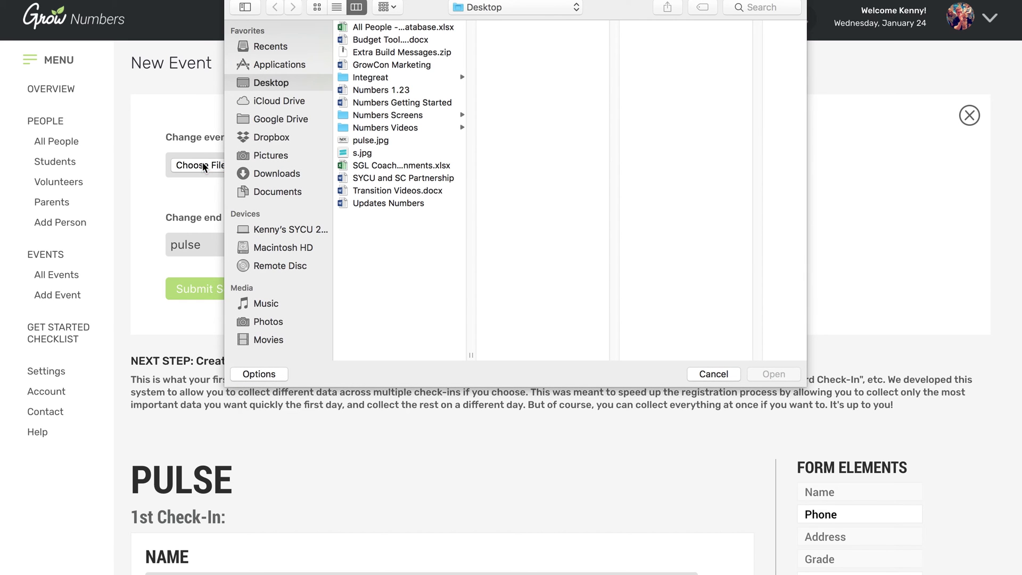
{"action": "double_click", "coordinate": [366, 141]}
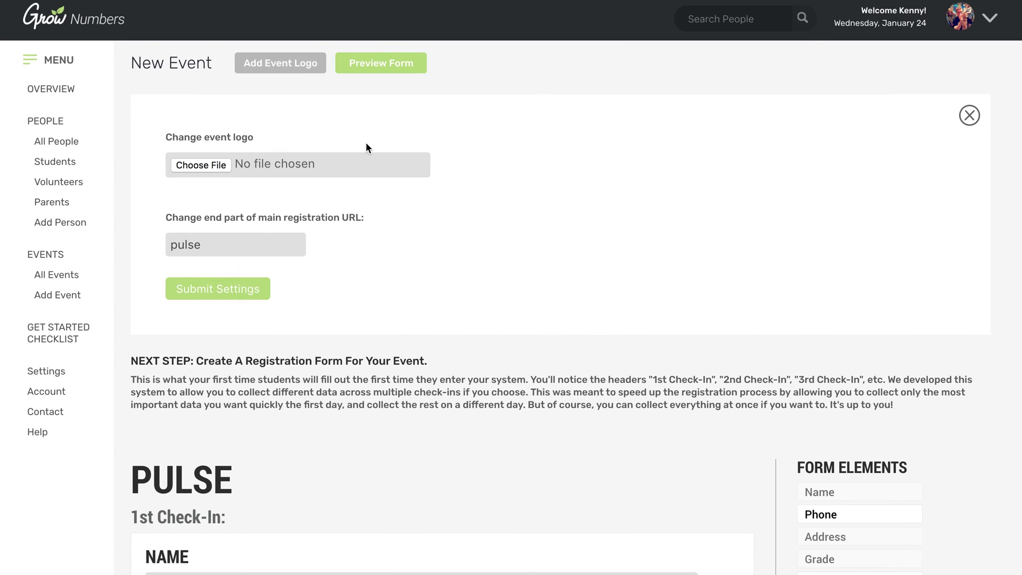
{"action": "left_click", "coordinate": [228, 292]}
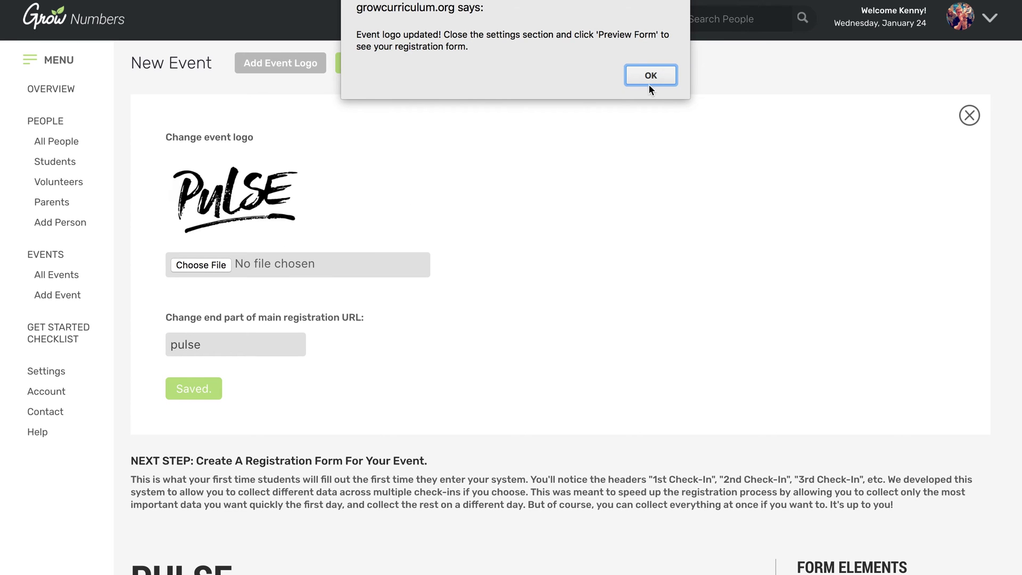
{"action": "left_click", "coordinate": [657, 79]}
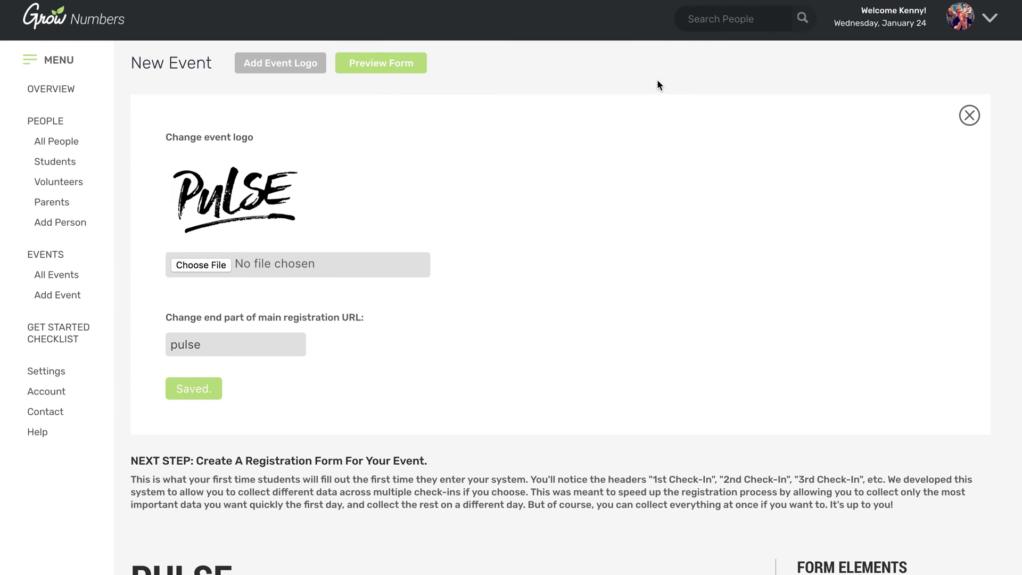
{"action": "left_click", "coordinate": [393, 70]}
- Go to the Events list and open the Pulse check-in page
{"action": "left_click", "coordinate": [52, 256]}
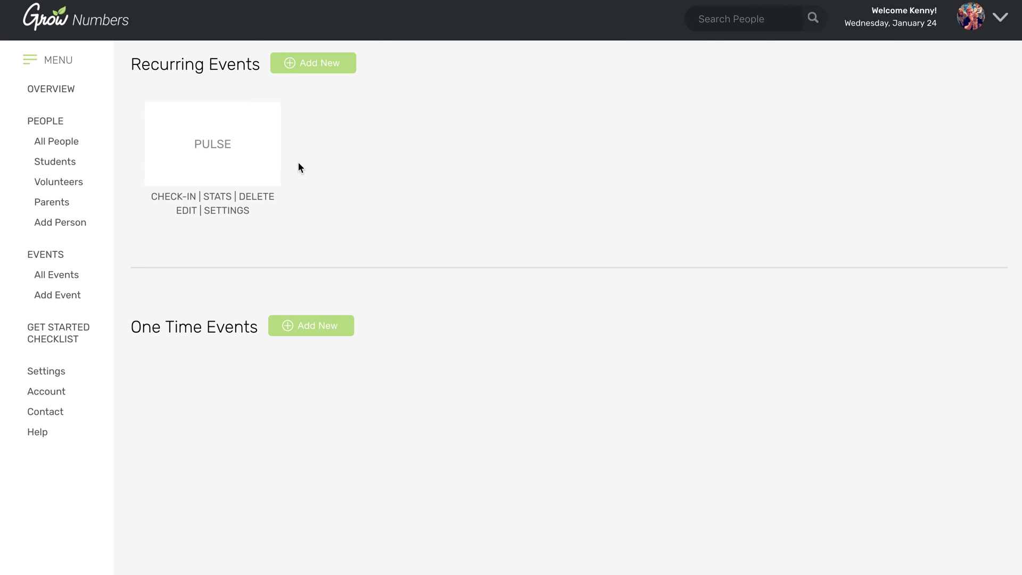
{"action": "left_click", "coordinate": [167, 201]}
- View the Overview dashboard, scrolling down to Weekly Totals and back up
{"action": "left_click", "coordinate": [53, 89]}
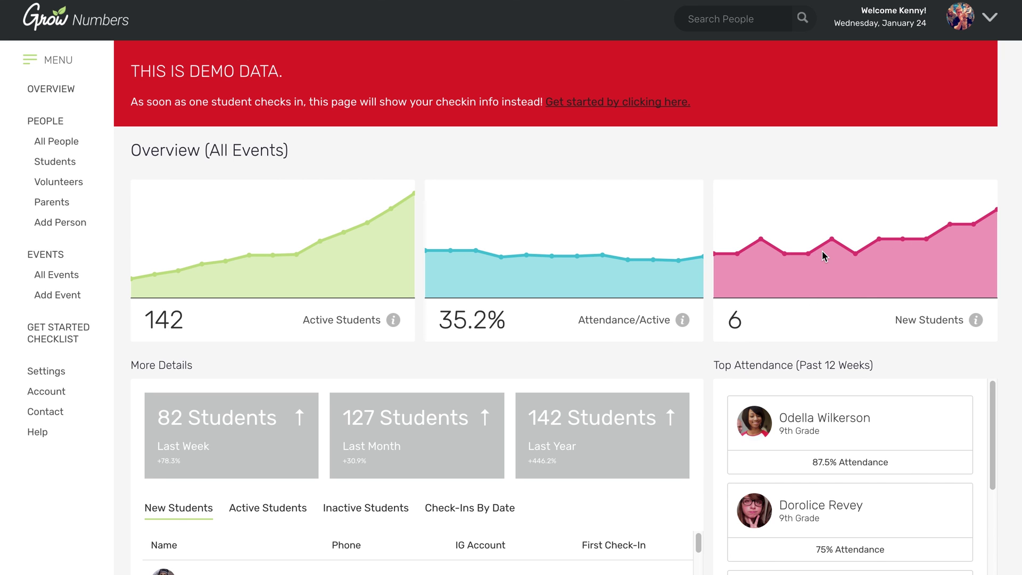
{"action": "scroll", "coordinate": [666, 354], "scroll_direction": "down", "scroll_amount": 3}
{"action": "scroll", "coordinate": [686, 359], "scroll_direction": "down", "scroll_amount": 2}
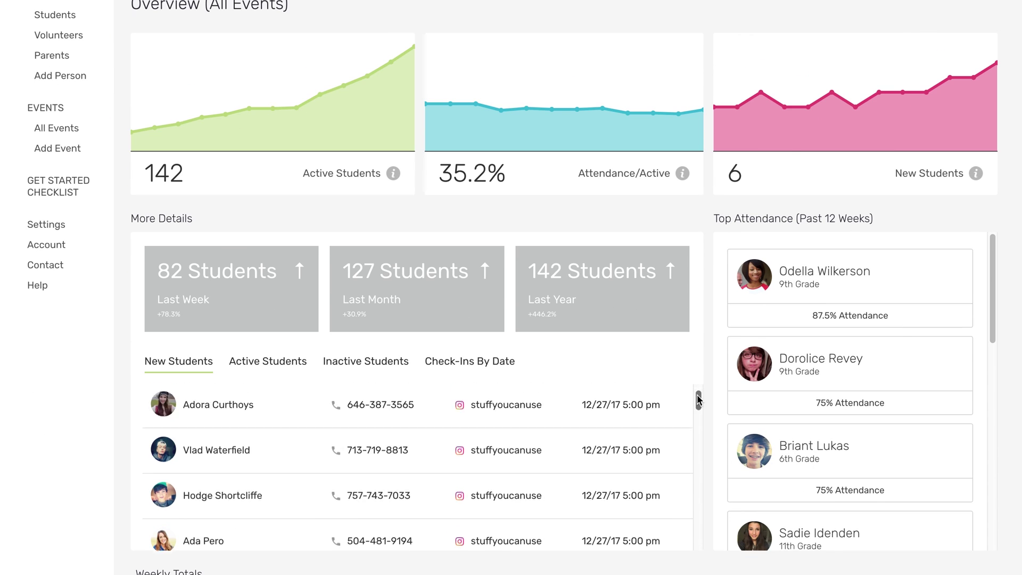
{"action": "scroll", "coordinate": [705, 416], "scroll_direction": "down", "scroll_amount": 4}
{"action": "scroll", "coordinate": [705, 422], "scroll_direction": "down", "scroll_amount": 3}
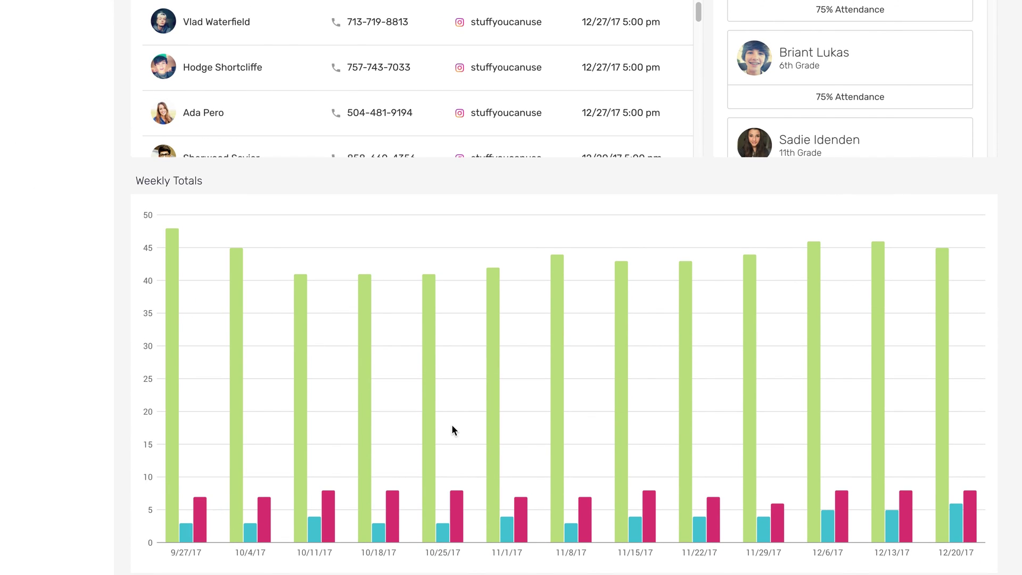
{"action": "scroll", "coordinate": [713, 171], "scroll_direction": "up", "scroll_amount": 8}
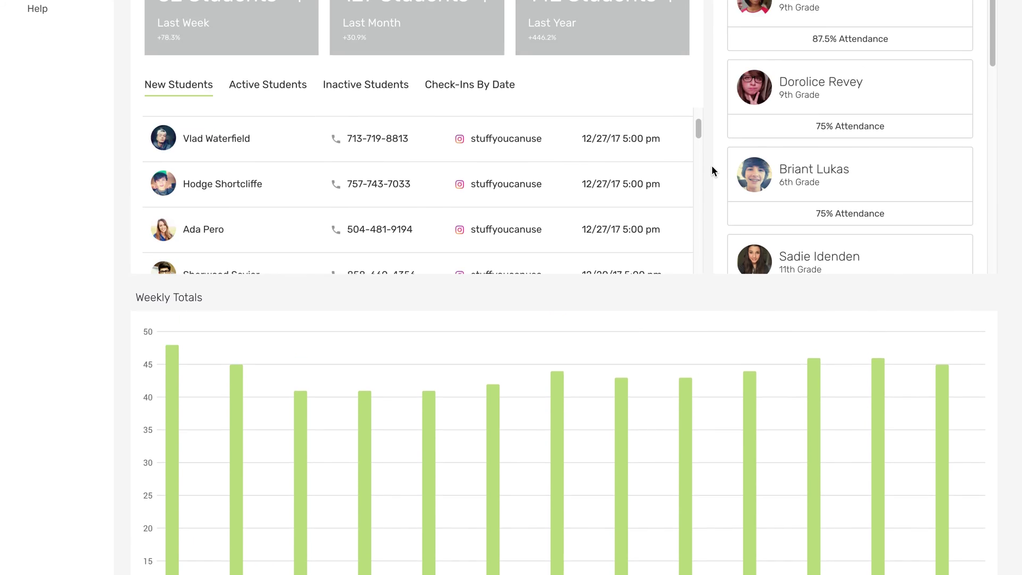